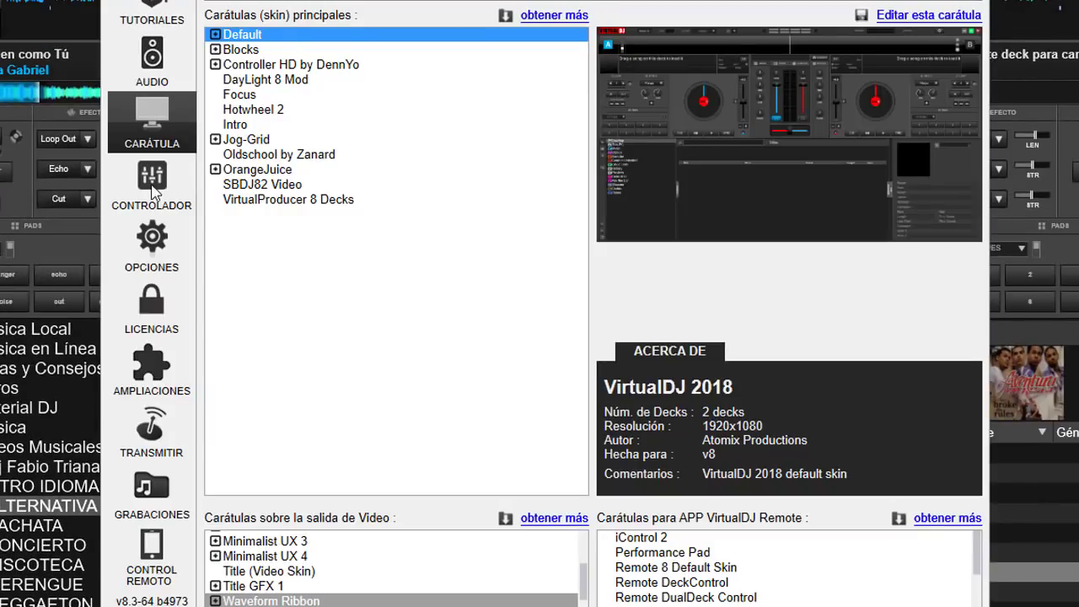
# Search the configuration options for "pad" and set browserPadding to 2
pyautogui.click(157, 239)
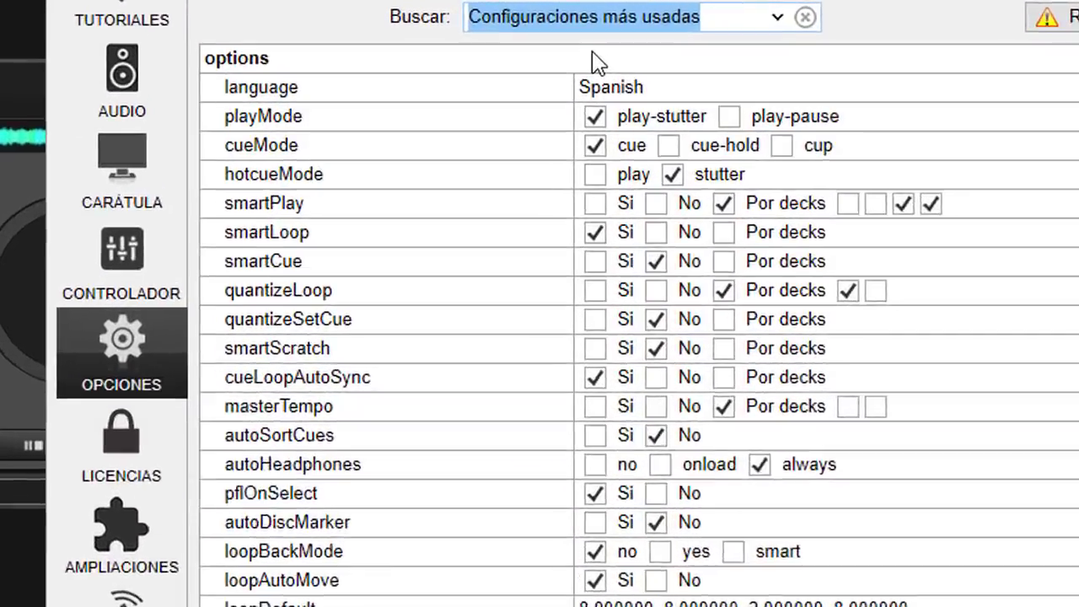
pyautogui.write('pad')
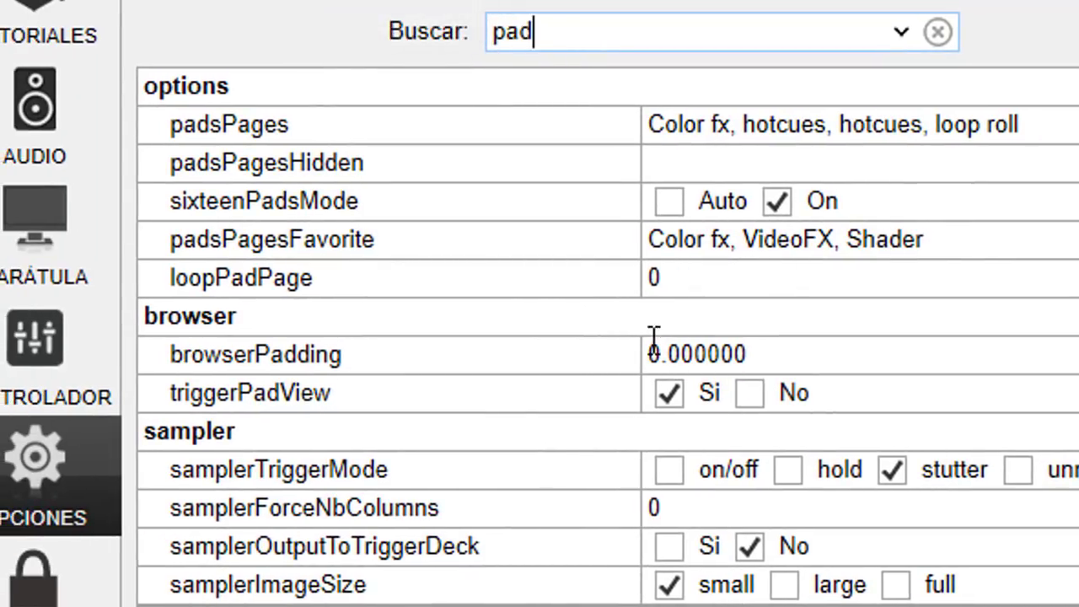
pyautogui.click(659, 354)
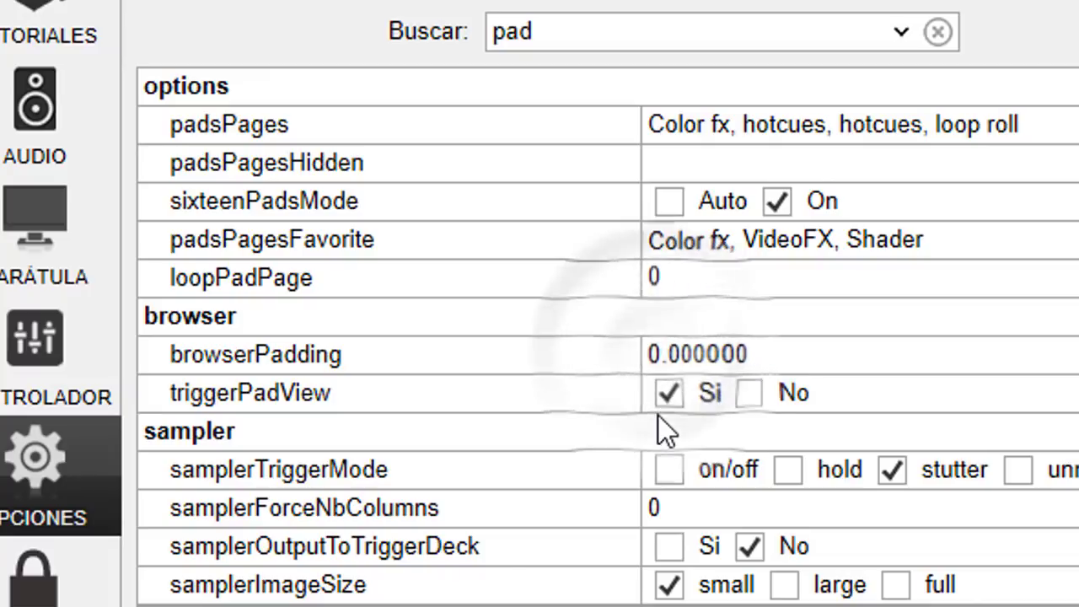
pyautogui.press('BackSpace')
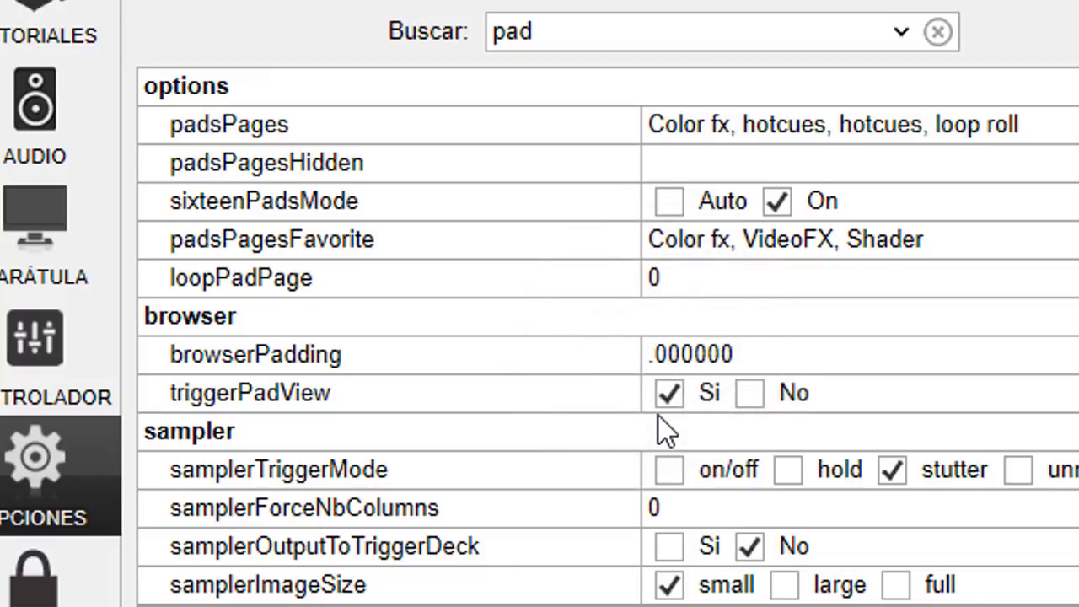
pyautogui.write('2')
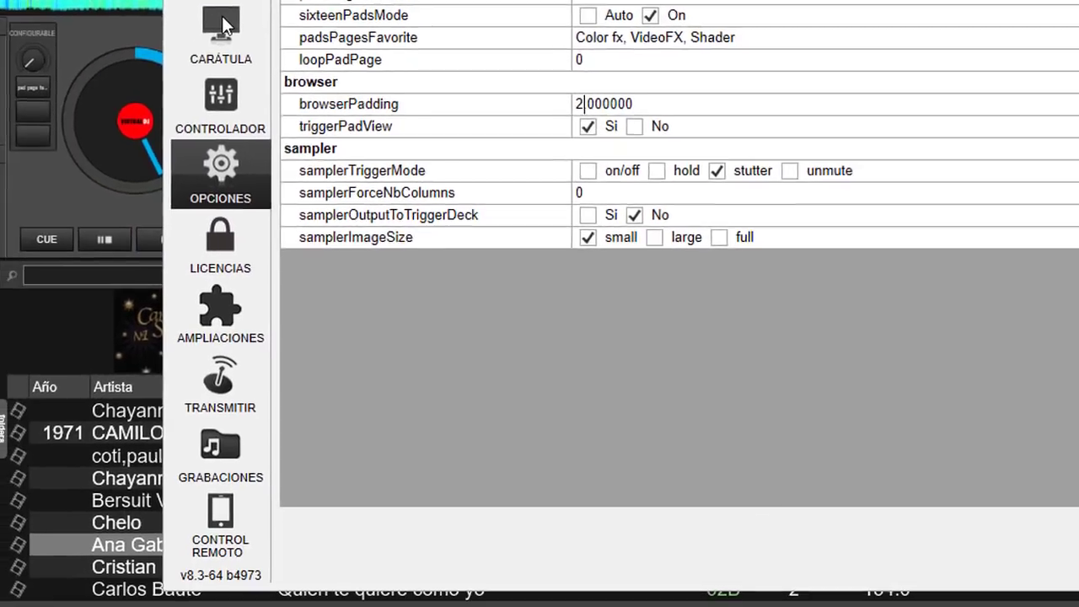
# Apply the Blocks skin, close the settings and collapse the side view and info panels of the song browser
pyautogui.click(221, 16)
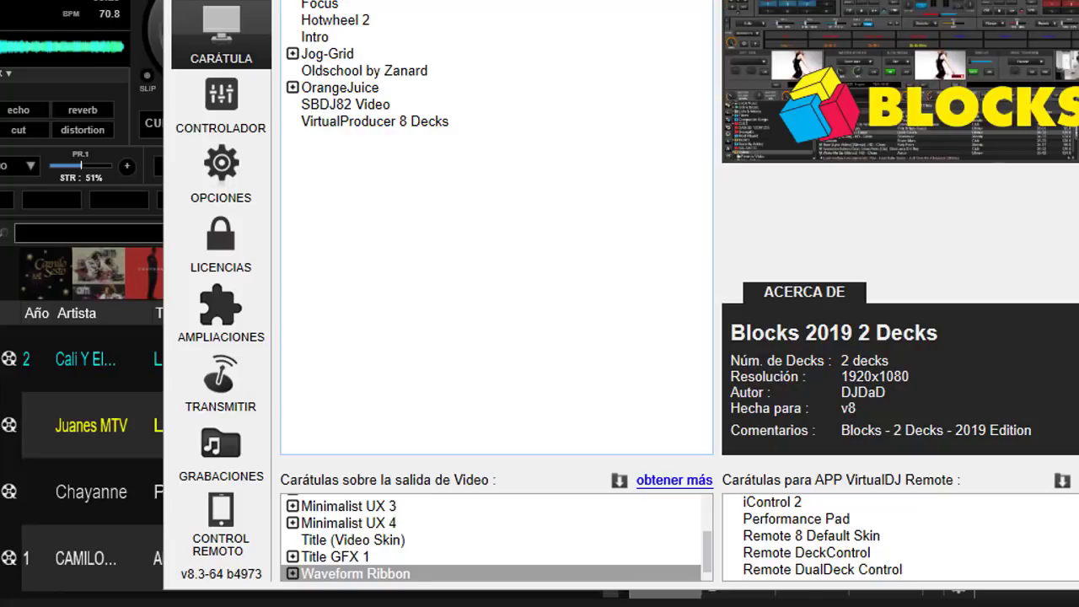
pyautogui.press('Escape')
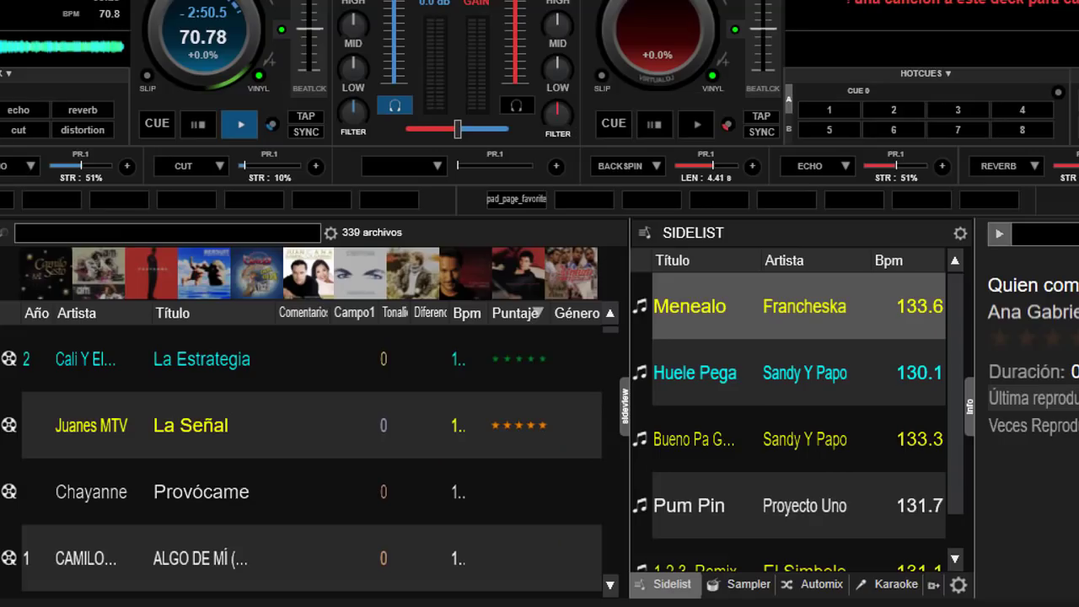
pyautogui.click(623, 394)
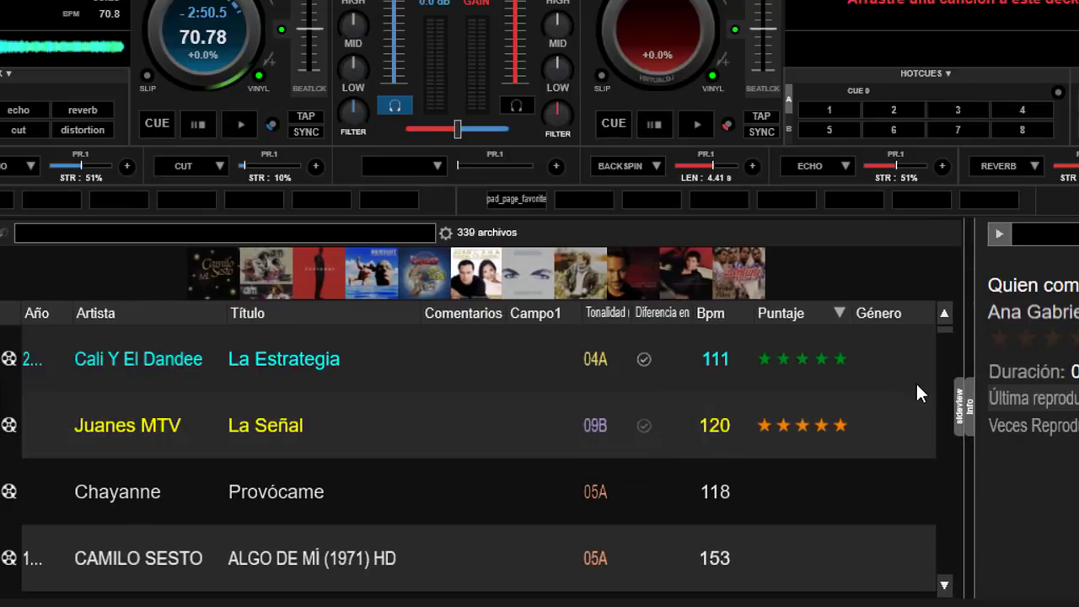
pyautogui.click(962, 404)
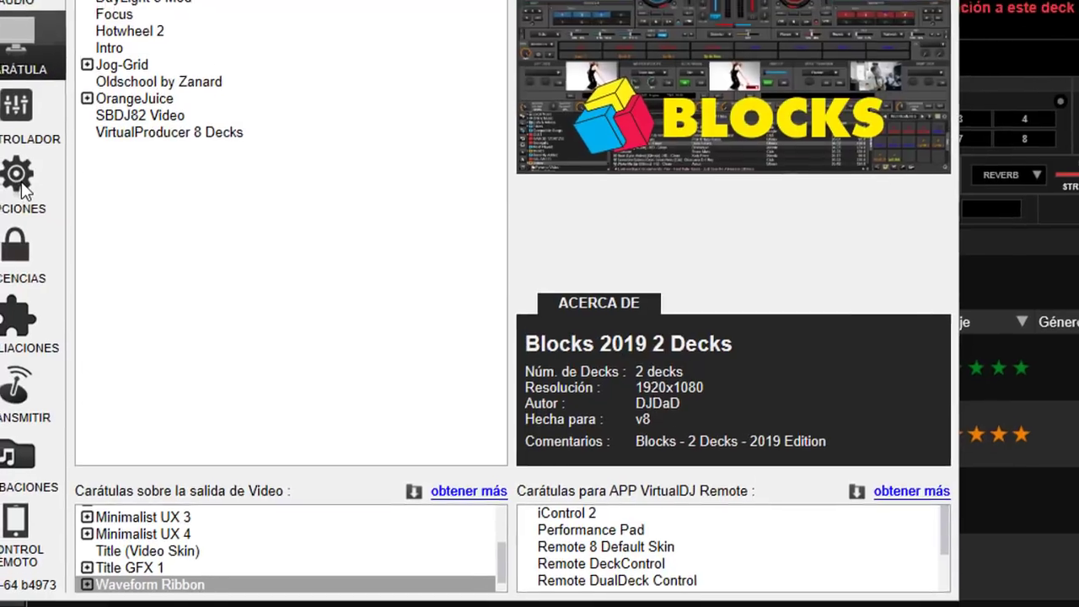
# Search the configuration options for "pad" and set browserPadding to 1
pyautogui.click(15, 168)
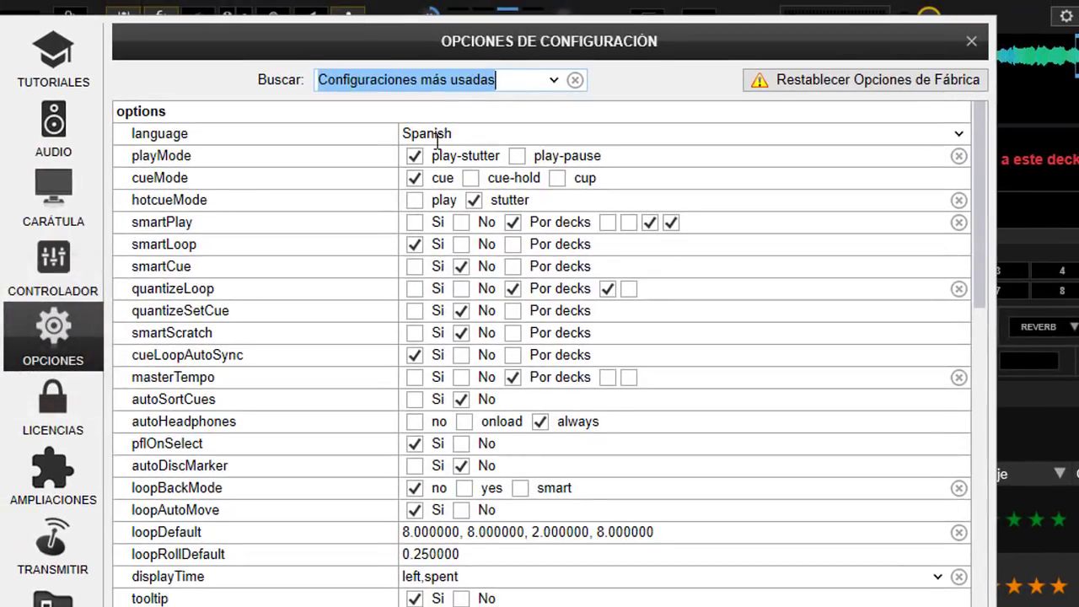
pyautogui.write('pa')
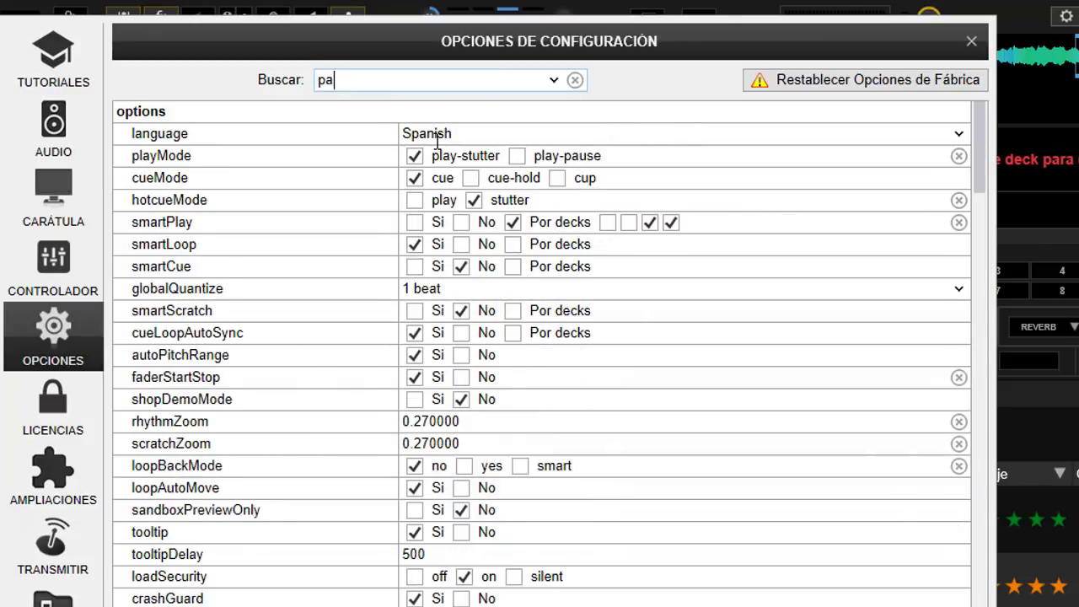
pyautogui.write('d')
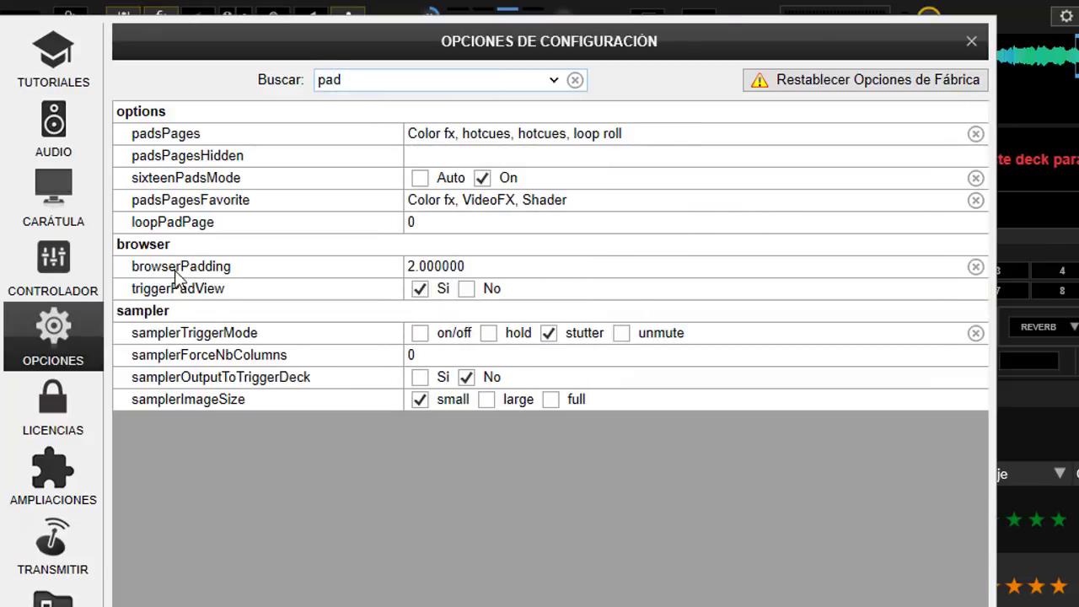
pyautogui.click(413, 278)
pyautogui.press('Delete')
pyautogui.press('Delete')
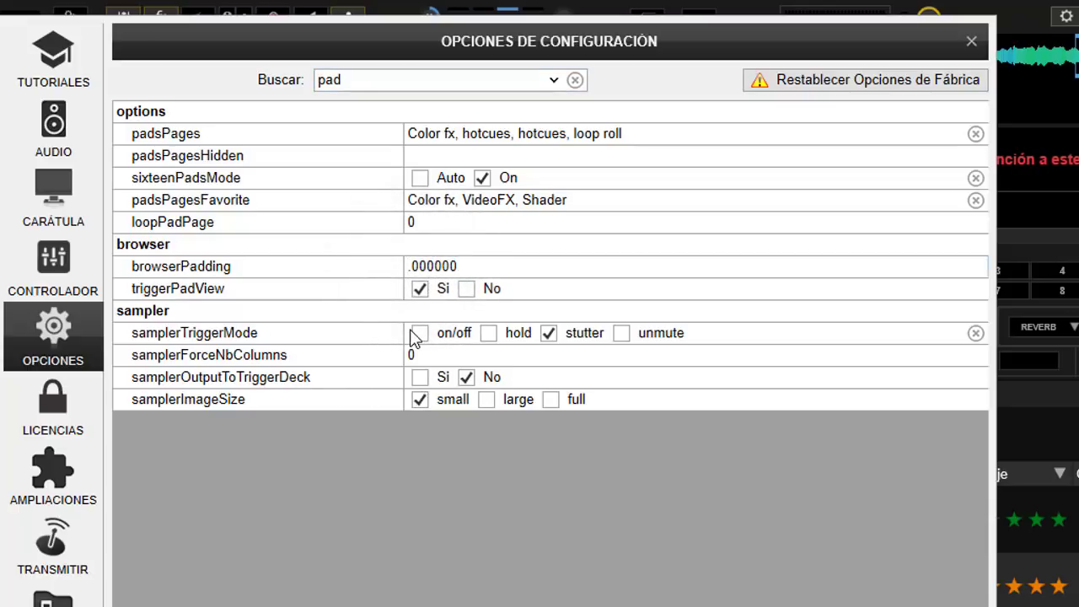
pyautogui.write('1')
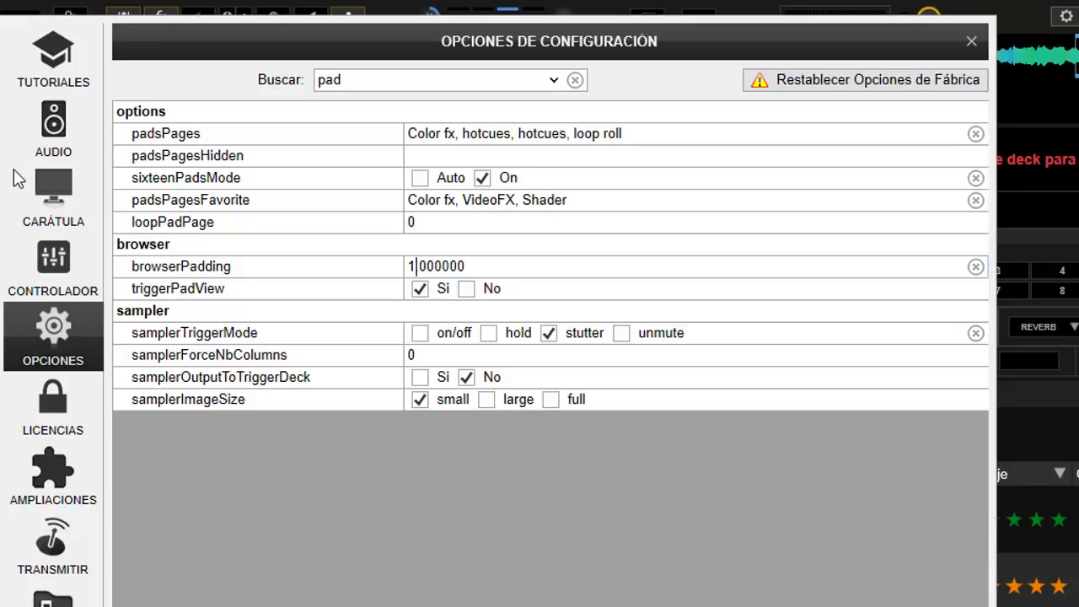
# Apply the Default skin, leave the settings and view the song list in the enlarged browser before restoring its normal size
pyautogui.click(51, 190)
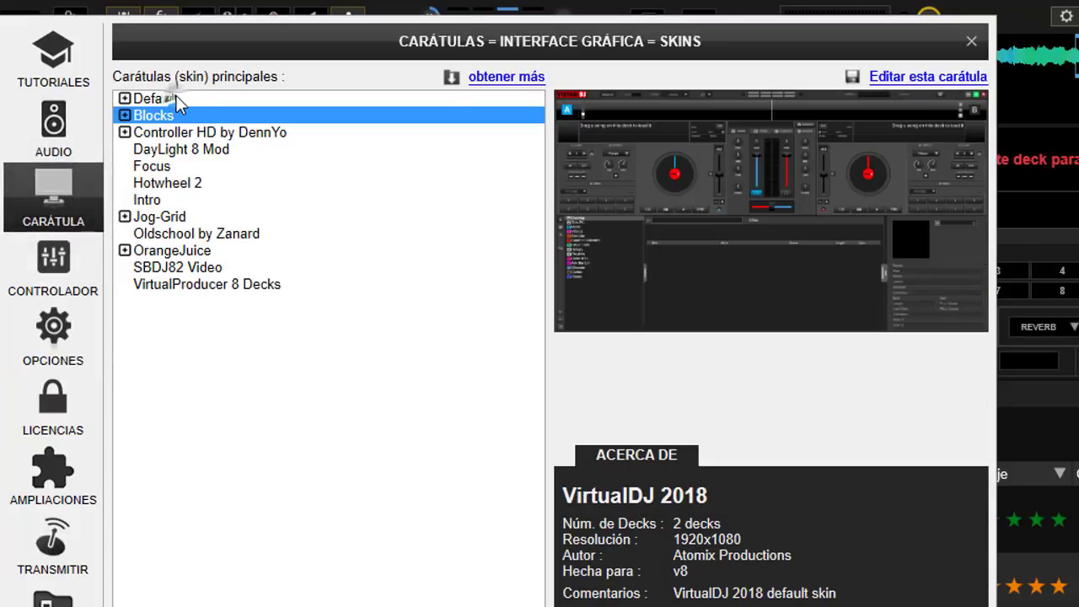
pyautogui.click(173, 99)
pyautogui.click(972, 41)
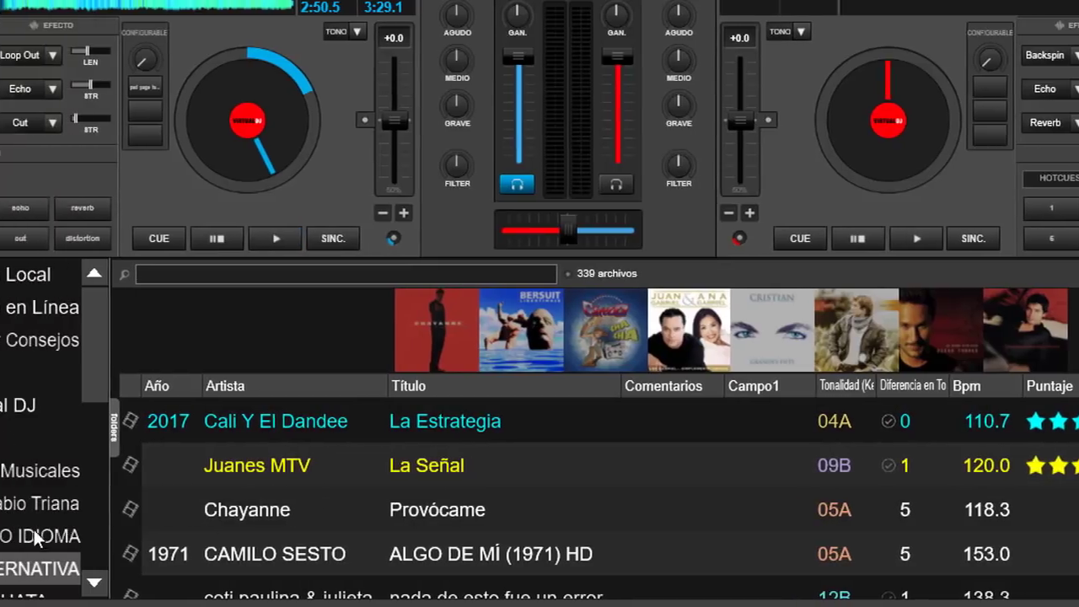
pyautogui.click(24, 585)
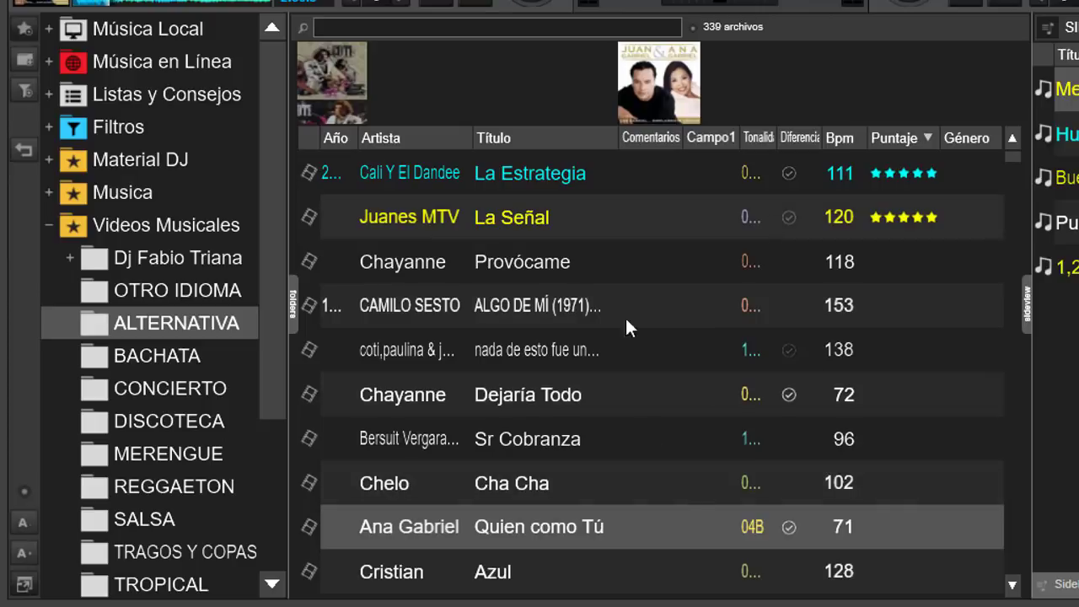
pyautogui.click(26, 586)
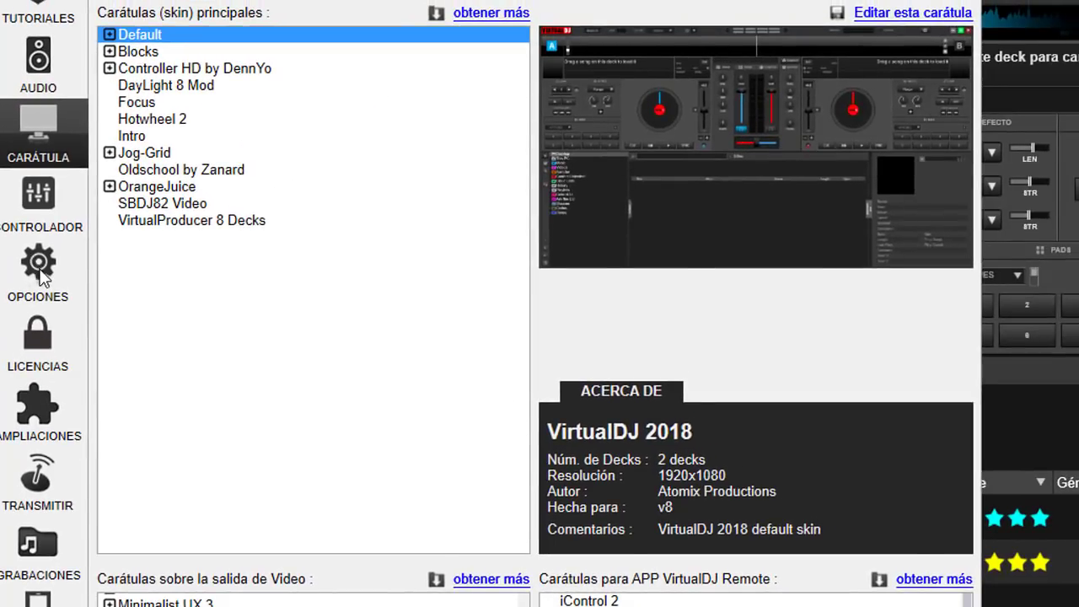
# Find browserPadding by searching the configuration options for "pad" and set it to 0.5
pyautogui.click(35, 261)
pyautogui.write('padi')
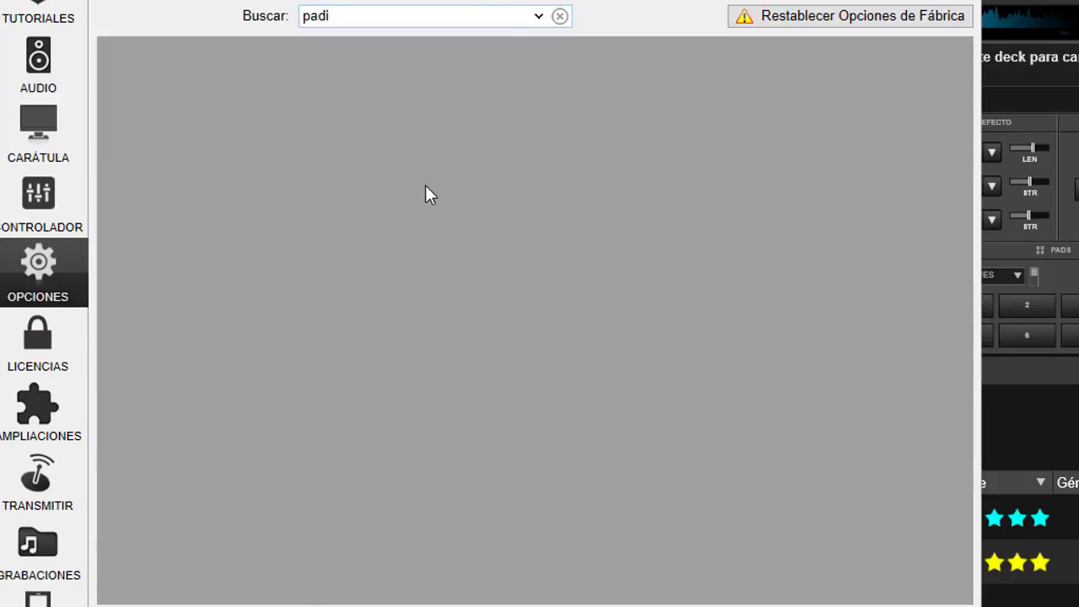
pyautogui.press('BackSpace')
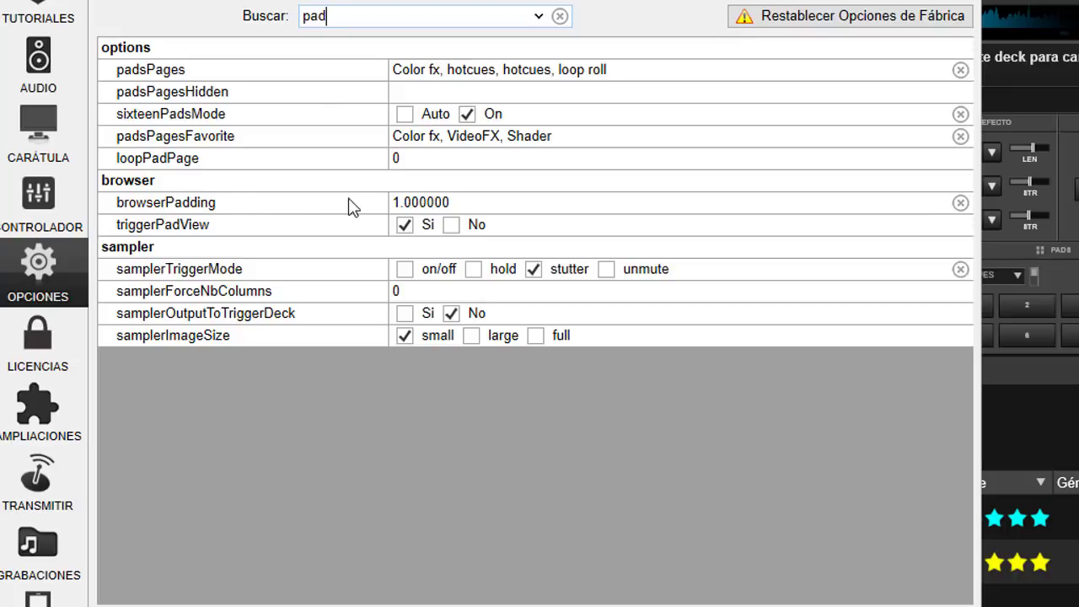
pyautogui.click(402, 203)
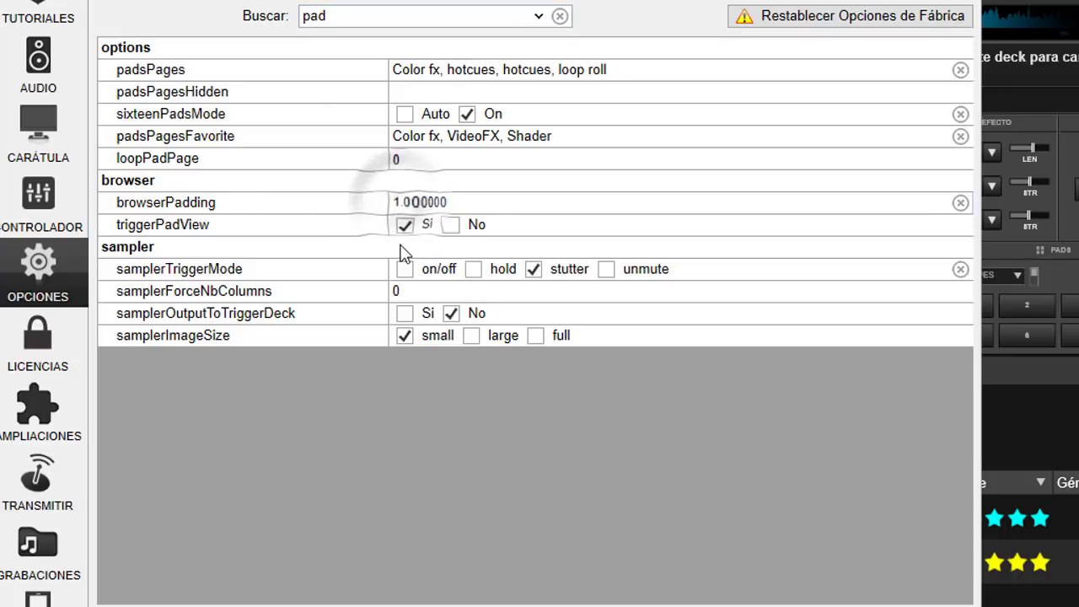
pyautogui.press('BackSpace')
pyautogui.write('0')
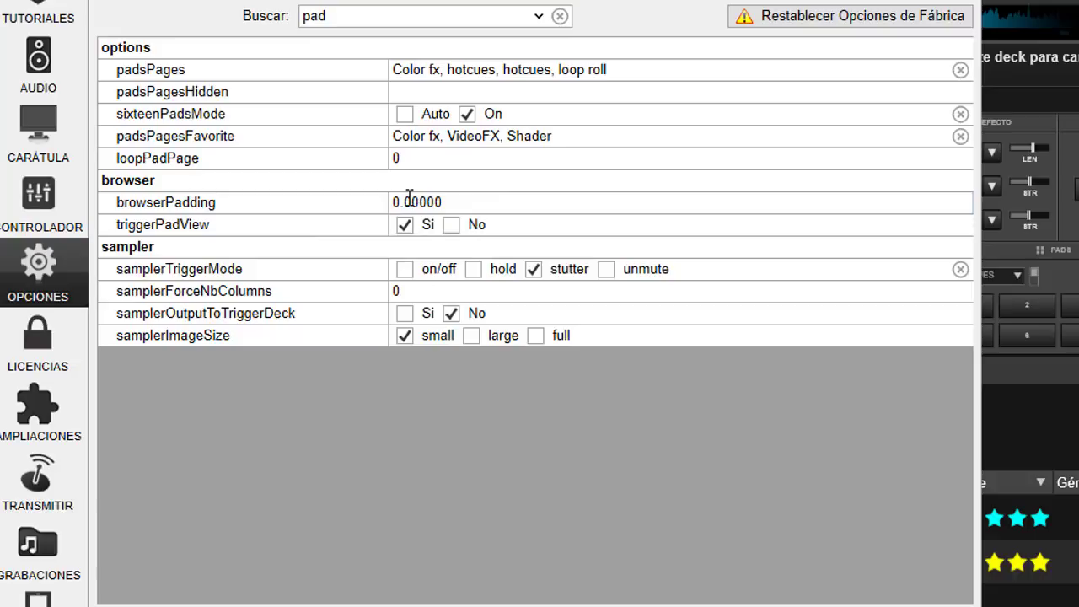
pyautogui.write('5')
# Reload the Default skin and move the settings window aside to uncover the song list
pyautogui.click(40, 56)
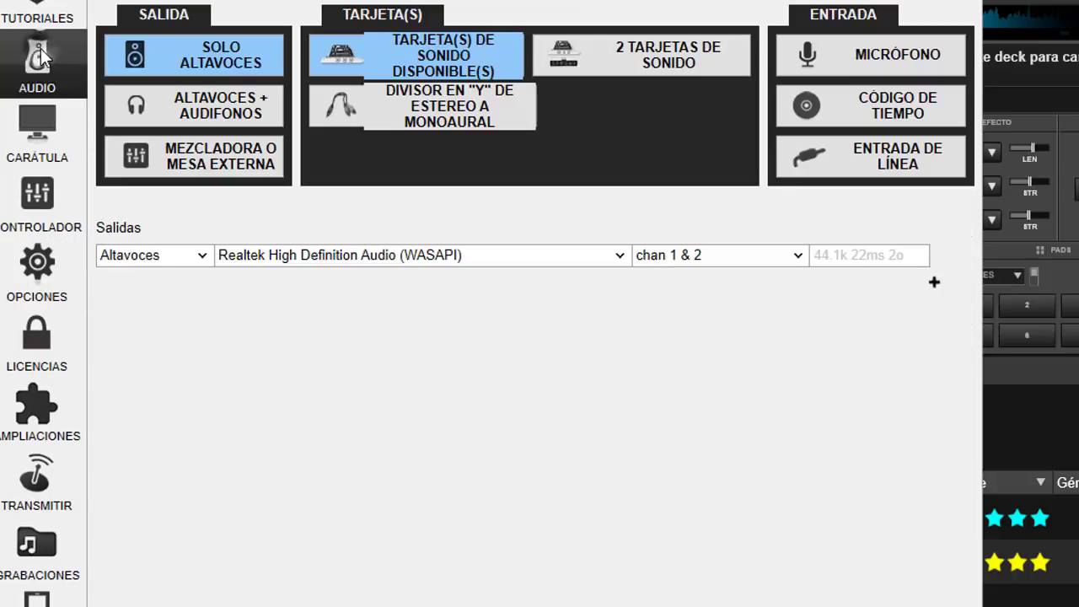
pyautogui.click(38, 127)
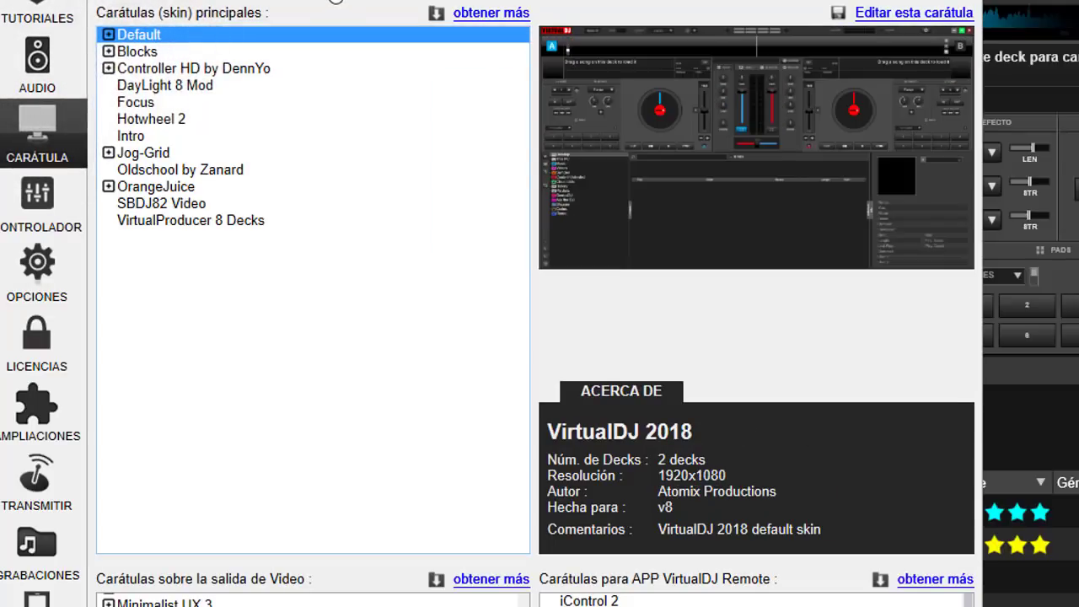
pyautogui.moveTo(11, 338); pyautogui.dragTo(372, 321)
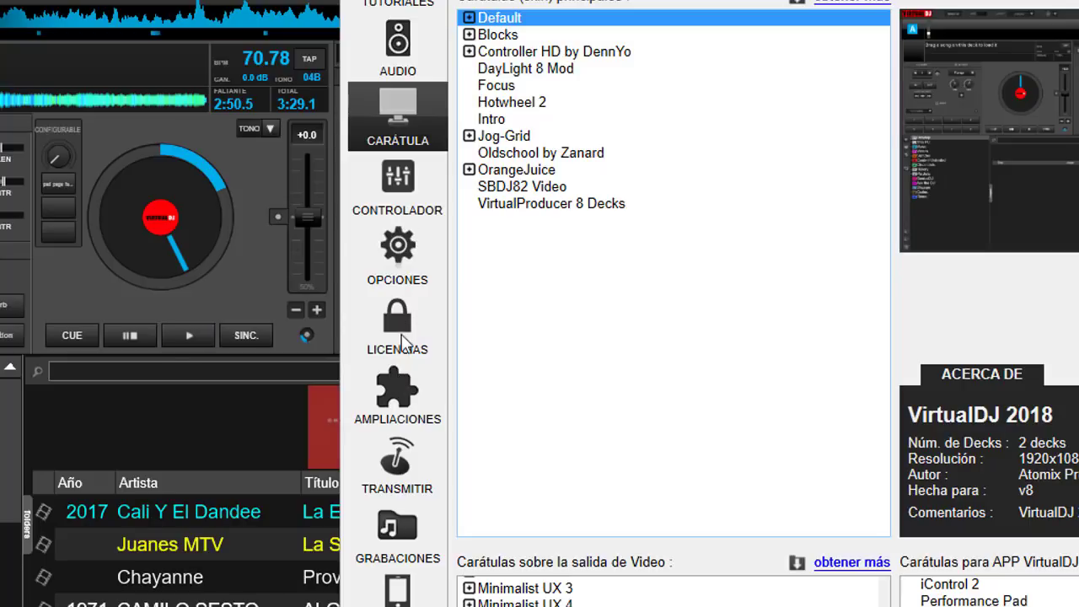
# Set browserPadding to 0.2 in the configuration options
pyautogui.click(401, 279)
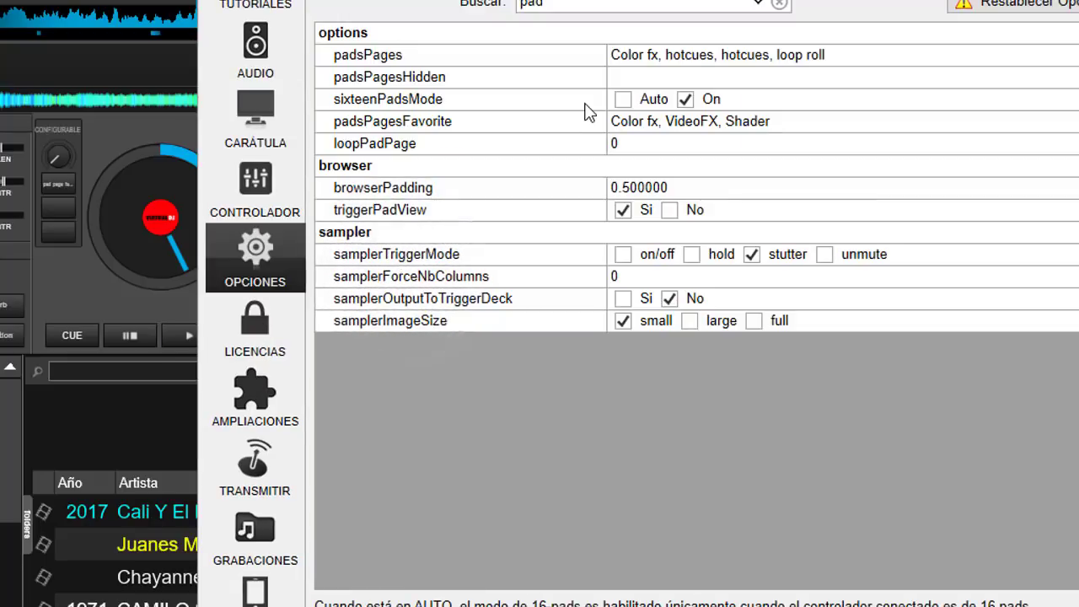
pyautogui.click(631, 187)
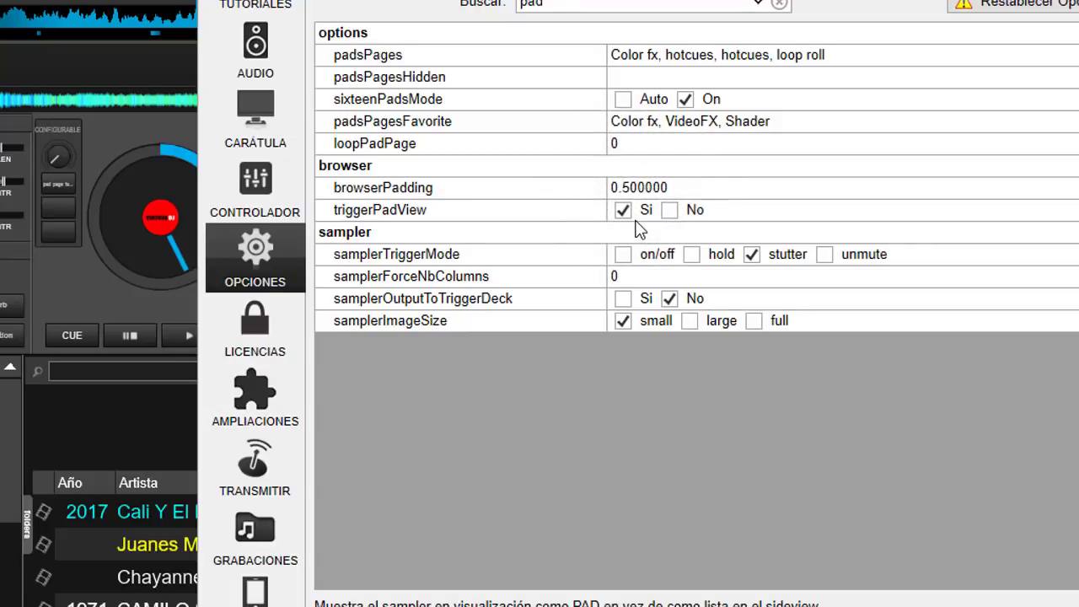
pyautogui.press('Delete')
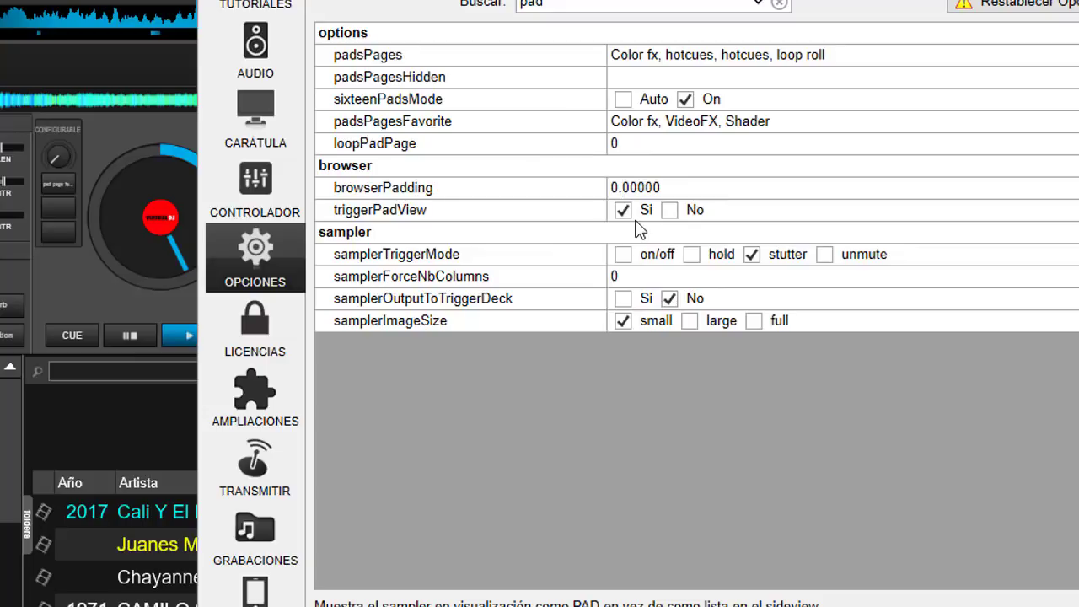
pyautogui.write('2')
# Switch the main skin to Blocks and back to Default to reload the song list spacing
pyautogui.click(260, 106)
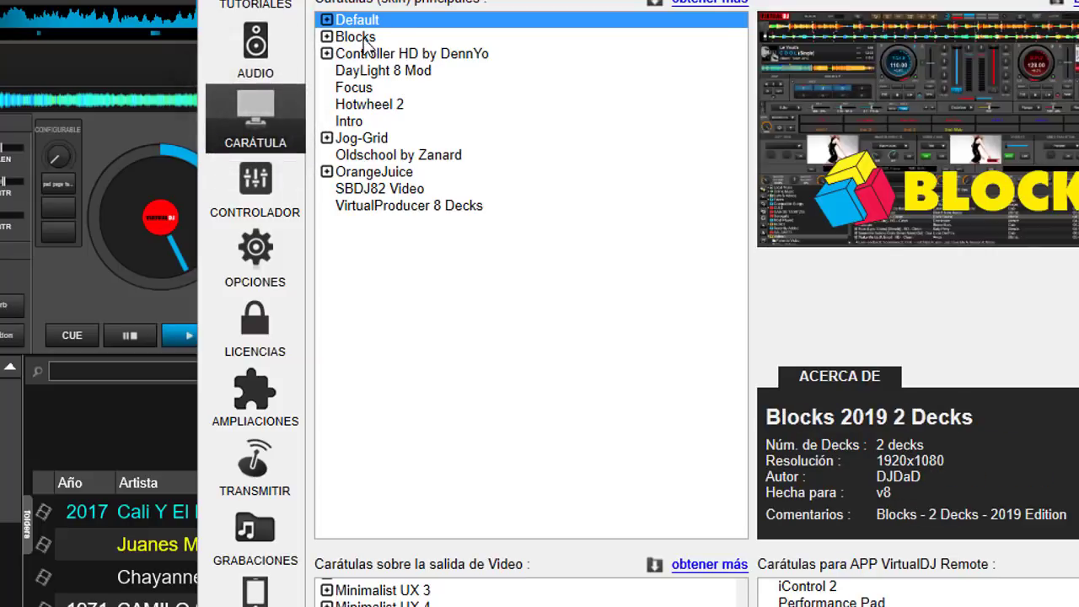
pyautogui.click(364, 37)
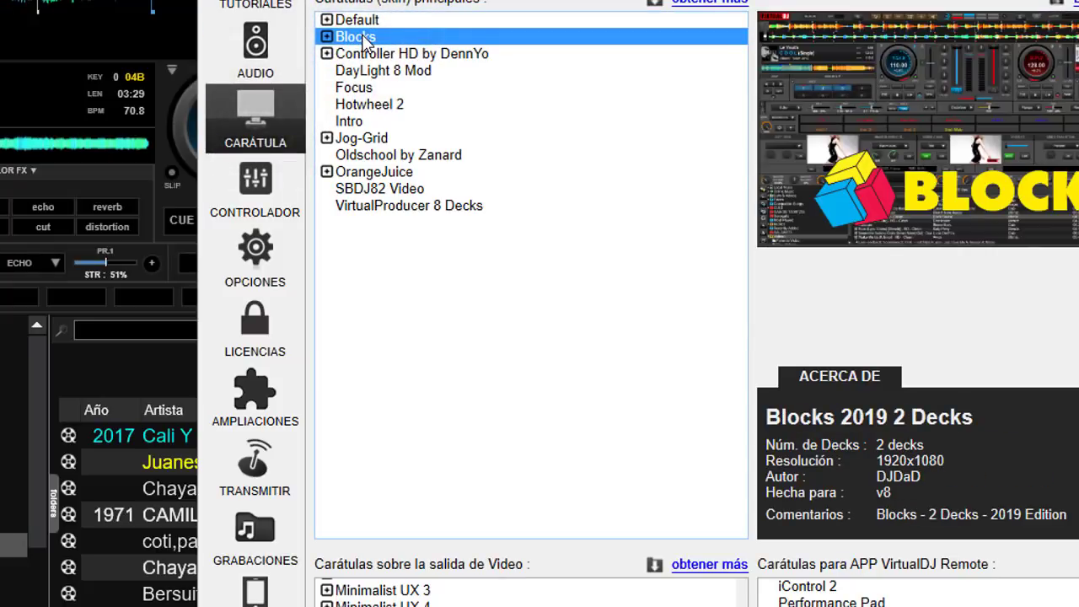
pyautogui.click(366, 21)
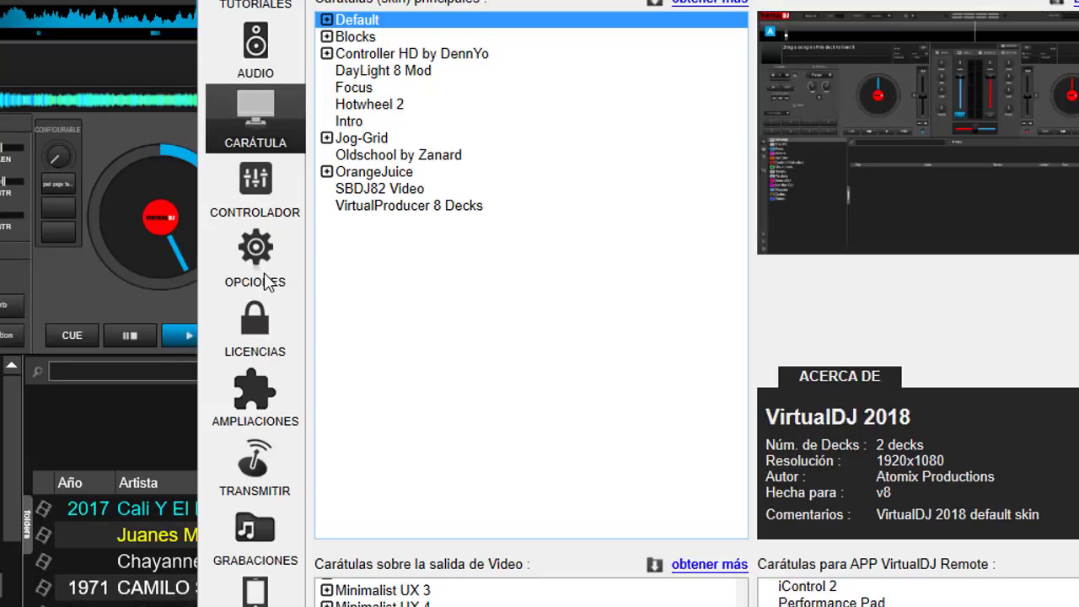
# Set browserPadding to 0.0 in the configuration options
pyautogui.click(291, 278)
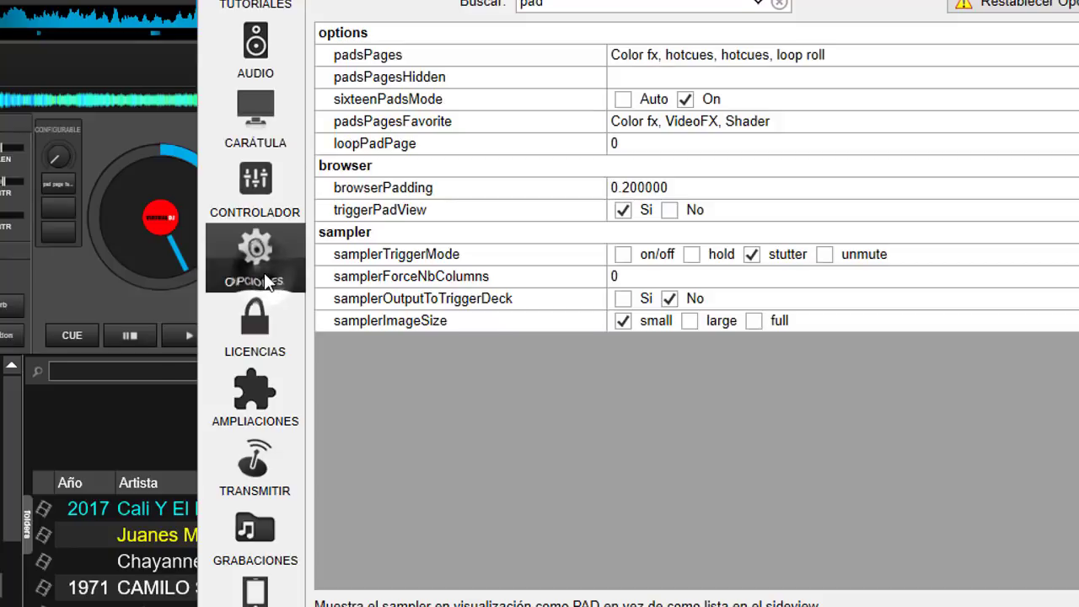
pyautogui.click(634, 187)
pyautogui.press('BackSpace')
pyautogui.write('0')
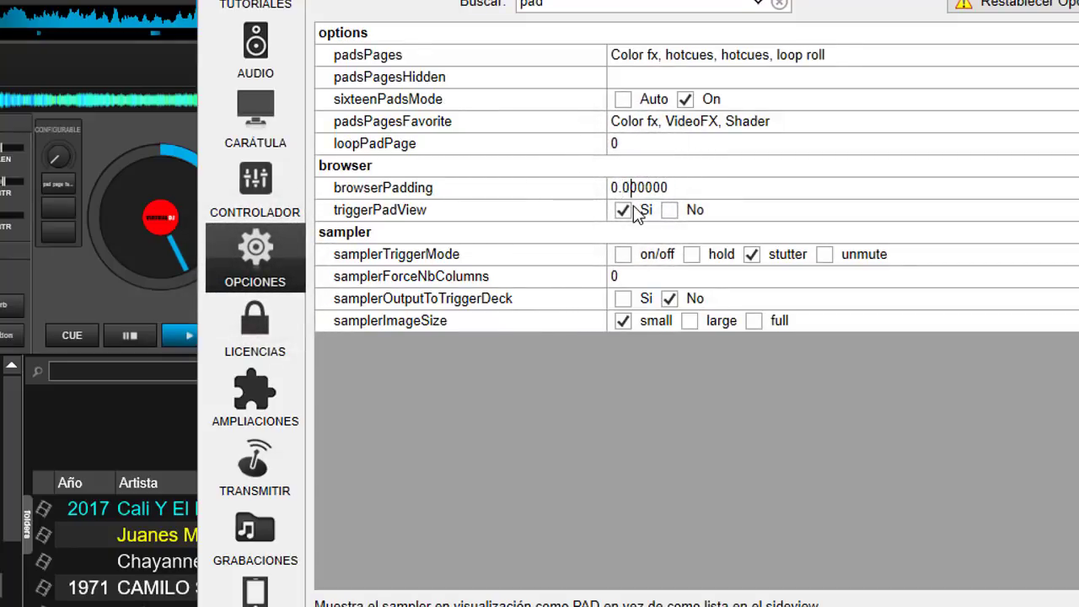
# Reload the interface by applying the Blocks skin and the Default skin again, and close the settings
pyautogui.click(259, 108)
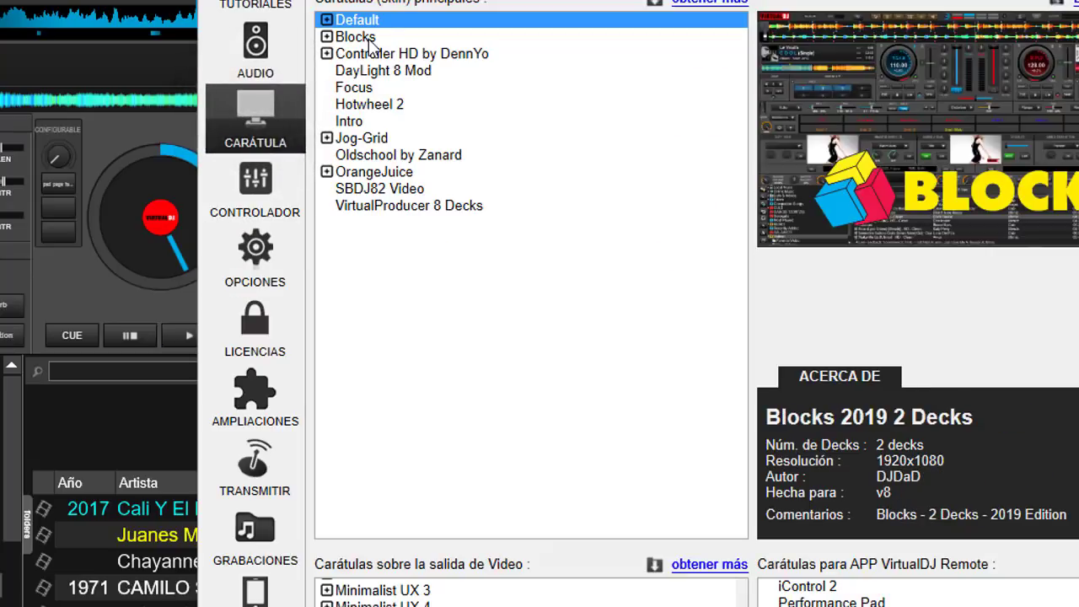
pyautogui.click(369, 36)
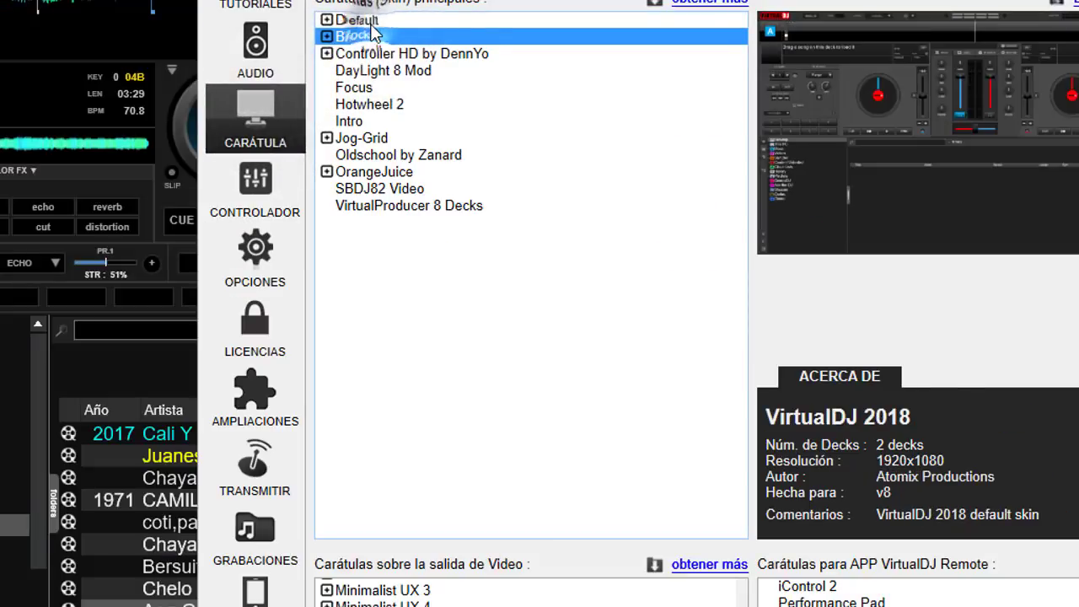
pyautogui.click(361, 19)
pyautogui.press('Escape')
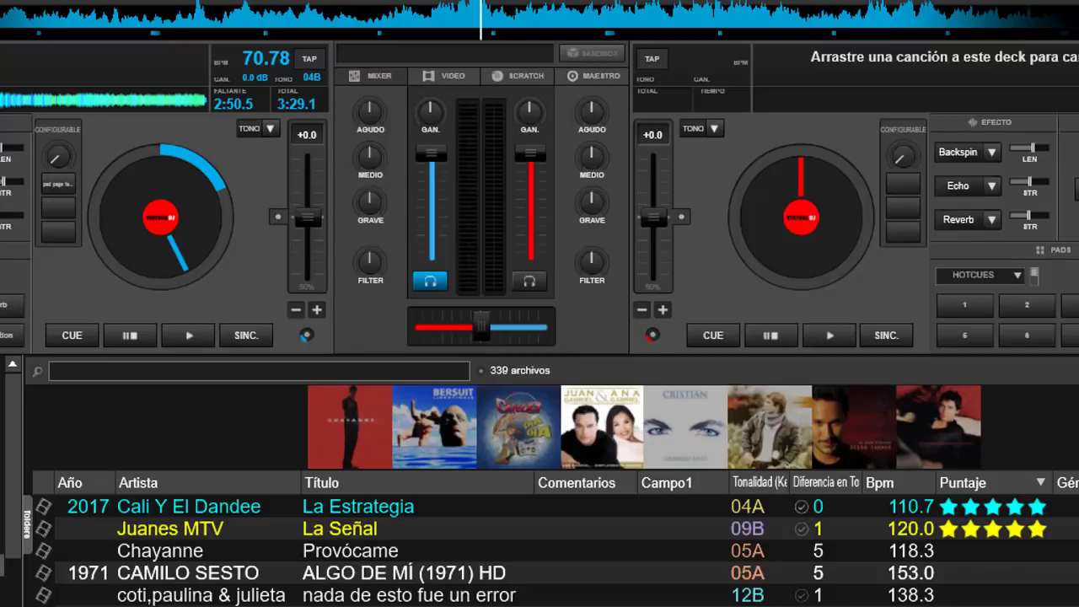